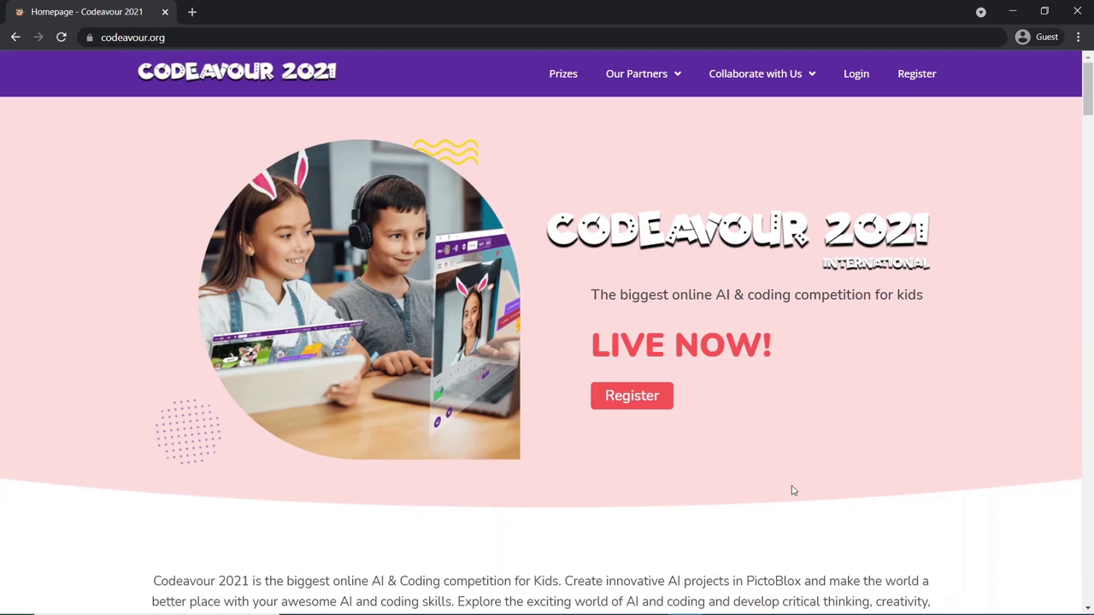
Scroll the homepage past Prizes, Sponsored By, Guidelines and How to Participate to the FAQs.
scroll(791, 490, "down", 3)
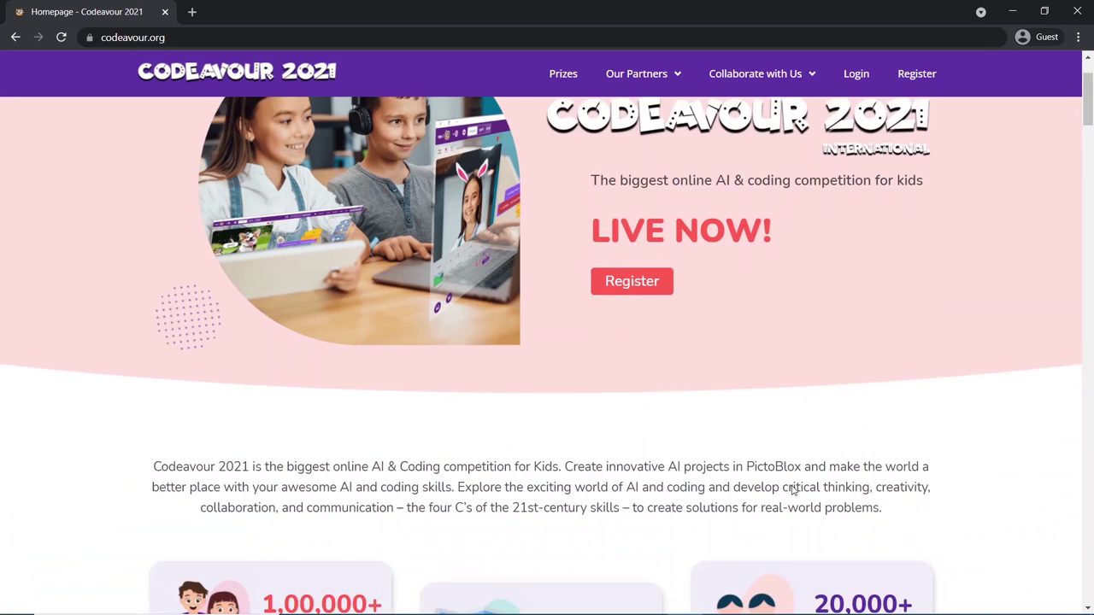
scroll(791, 489, "down", 3)
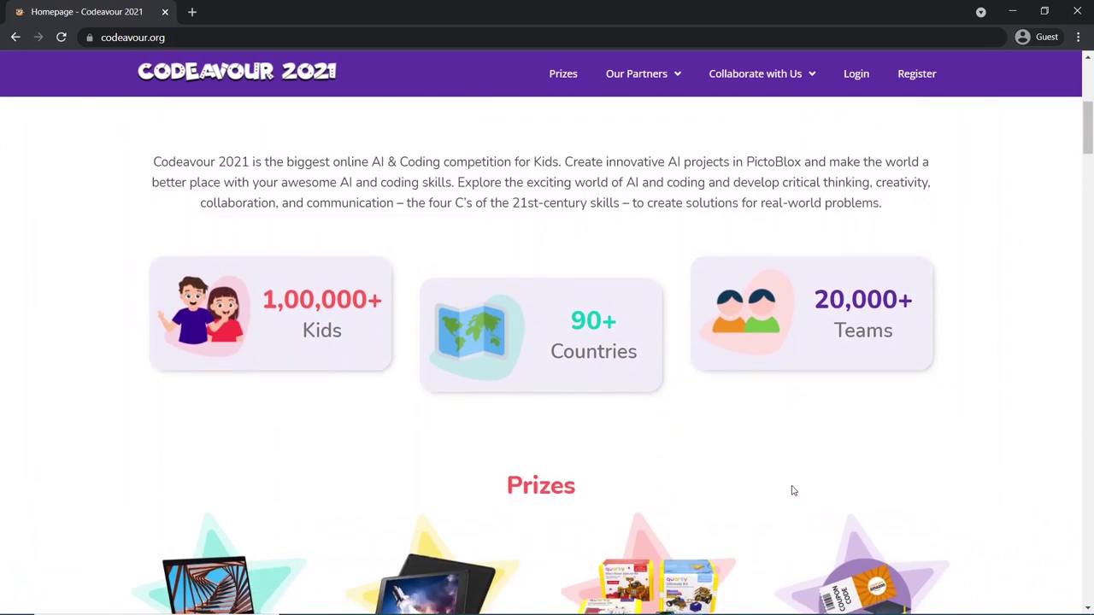
scroll(791, 490, "down", 4)
scroll(792, 490, "down", 1)
scroll(791, 489, "down", 2)
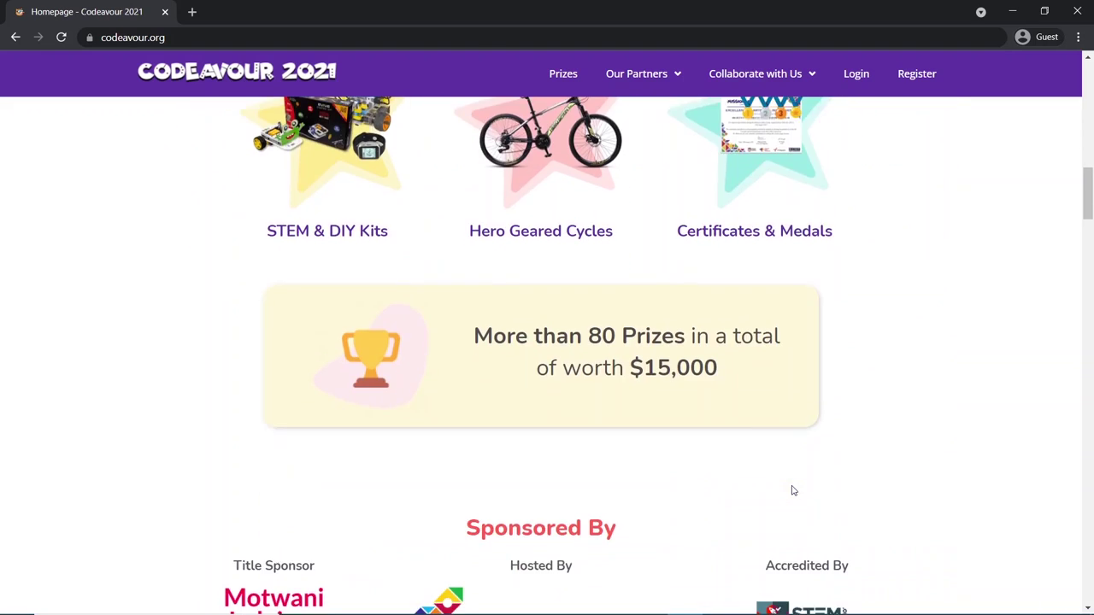
scroll(792, 489, "down", 4)
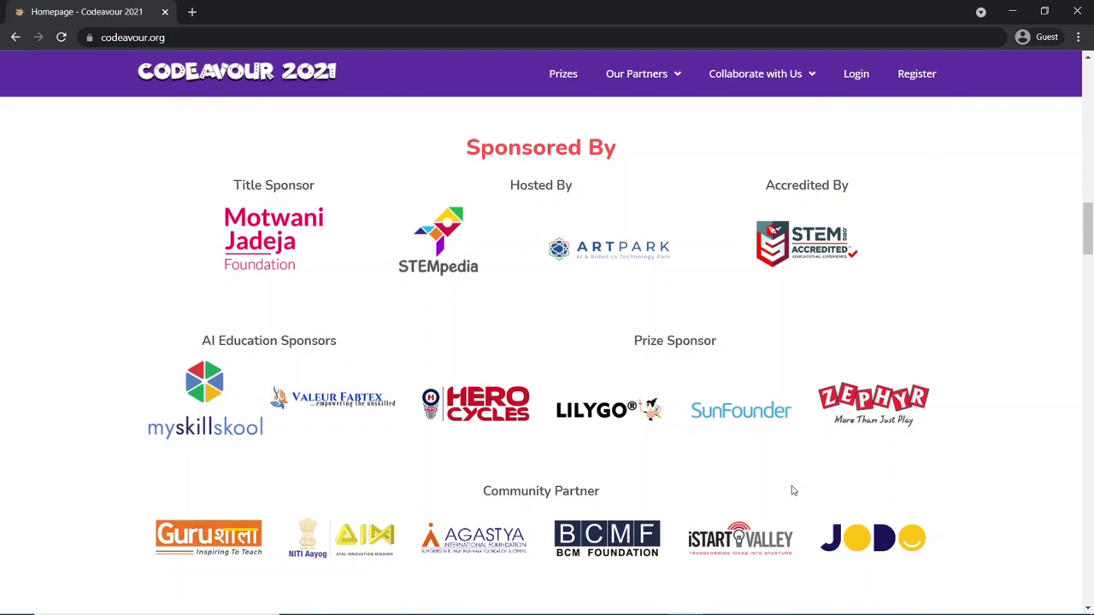
scroll(791, 489, "down", 5)
scroll(791, 487, "down", 2)
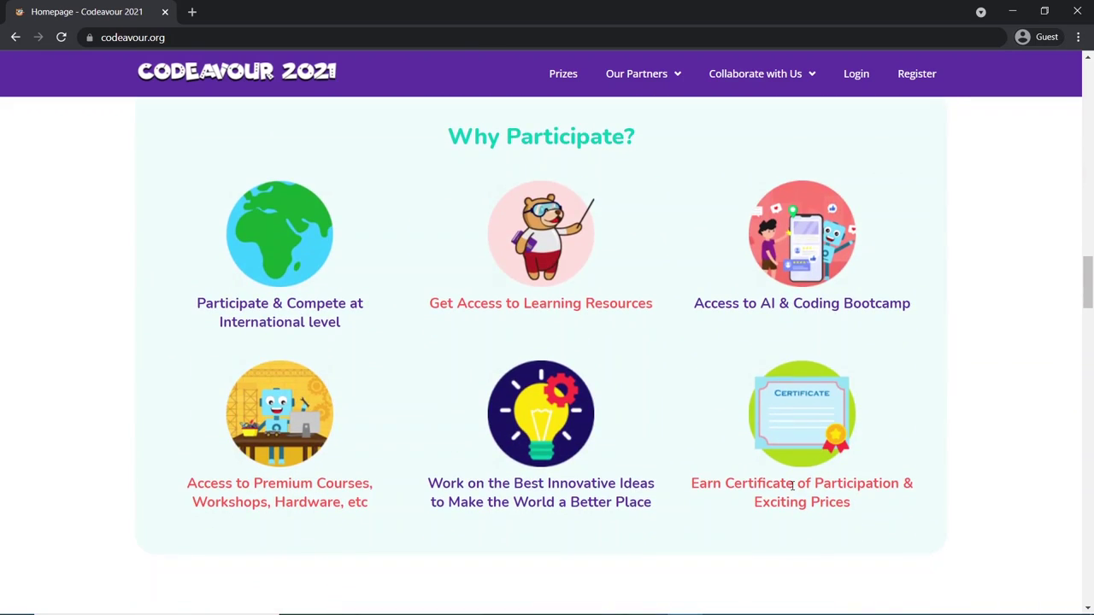
scroll(792, 485, "down", 5)
scroll(792, 484, "down", 5)
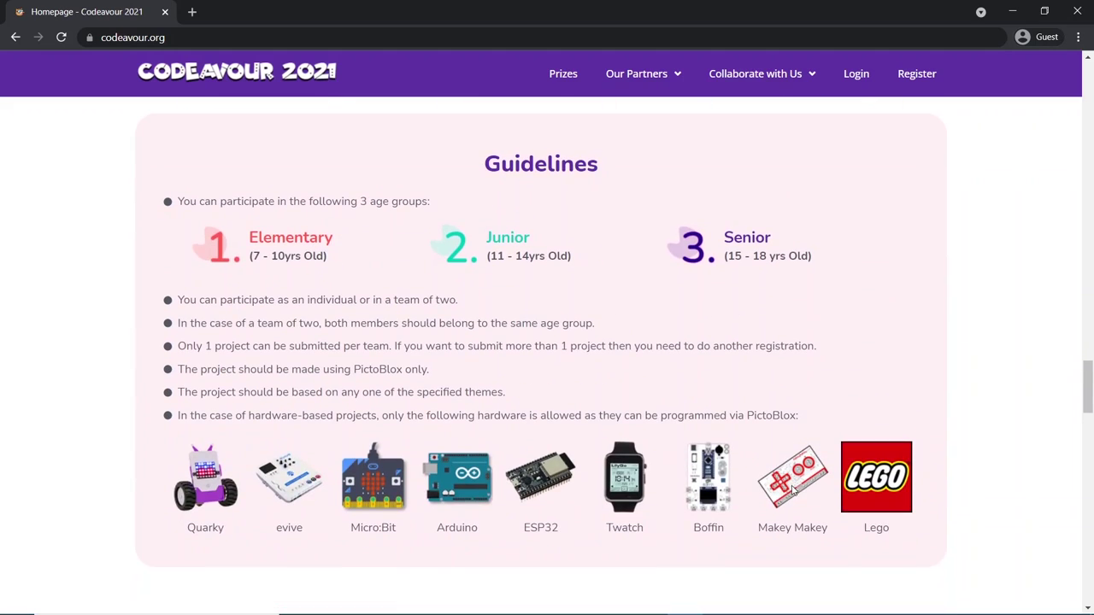
scroll(732, 543, "down", 4)
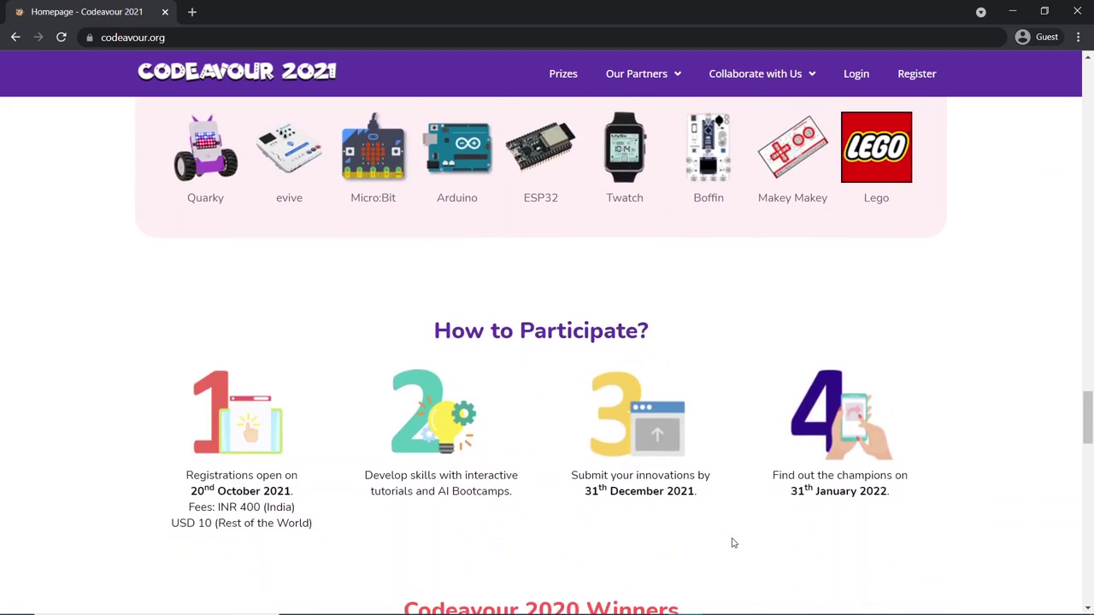
scroll(732, 542, "down", 4)
scroll(732, 543, "down", 5)
scroll(732, 543, "down", 5)
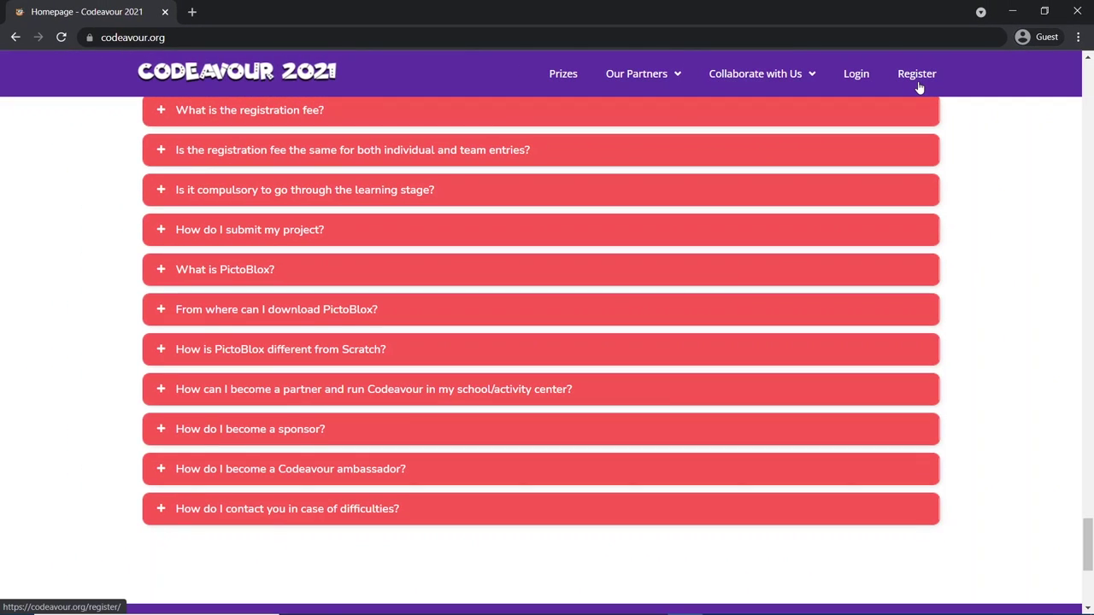
Register team Code-n-Go with a confirmed password and the Group 3 (15–18 years) age group.
left_click(917, 84)
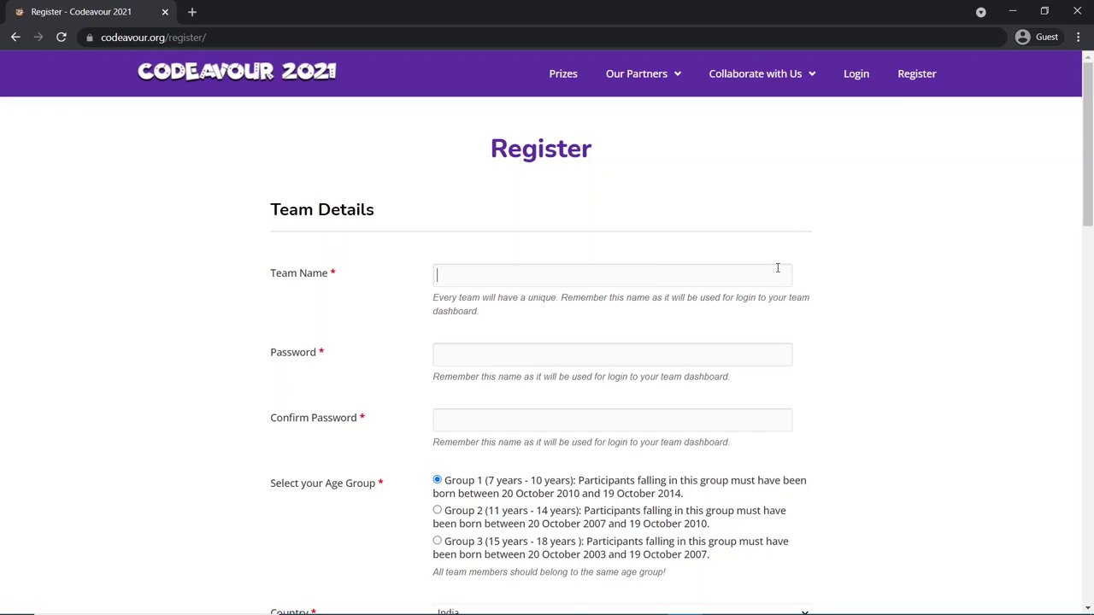
type("Code-")
type("n-Go")
type("************")
key("Tab")
type("************")
scroll(777, 267, "down", 1)
scroll(777, 268, "down", 1)
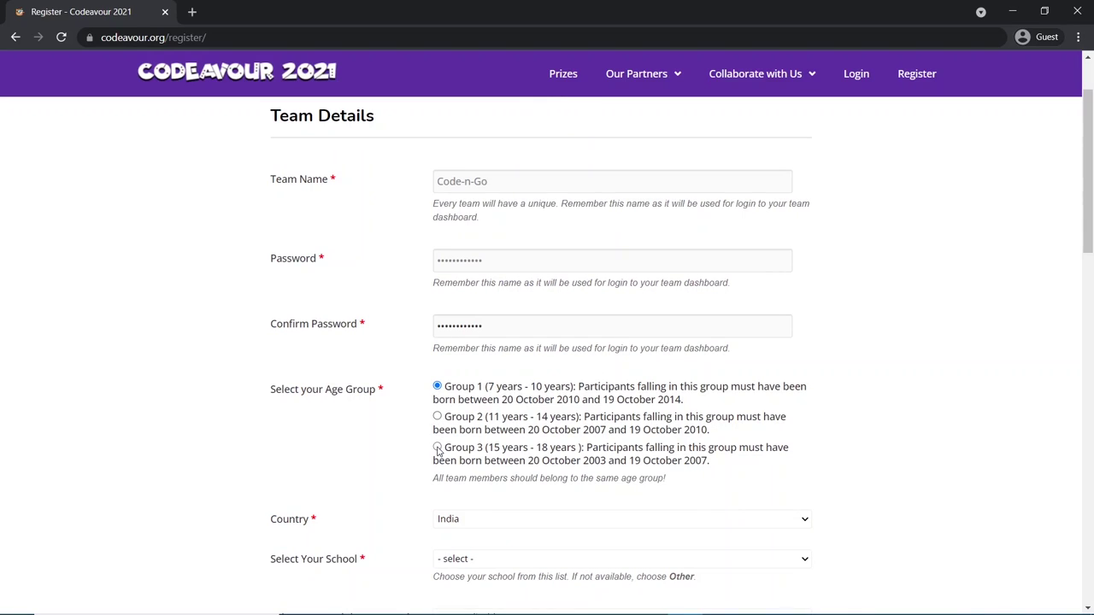
left_click(438, 448)
Keep India as country and set the school to Others, named 'International School'.
scroll(438, 451, "down", 1)
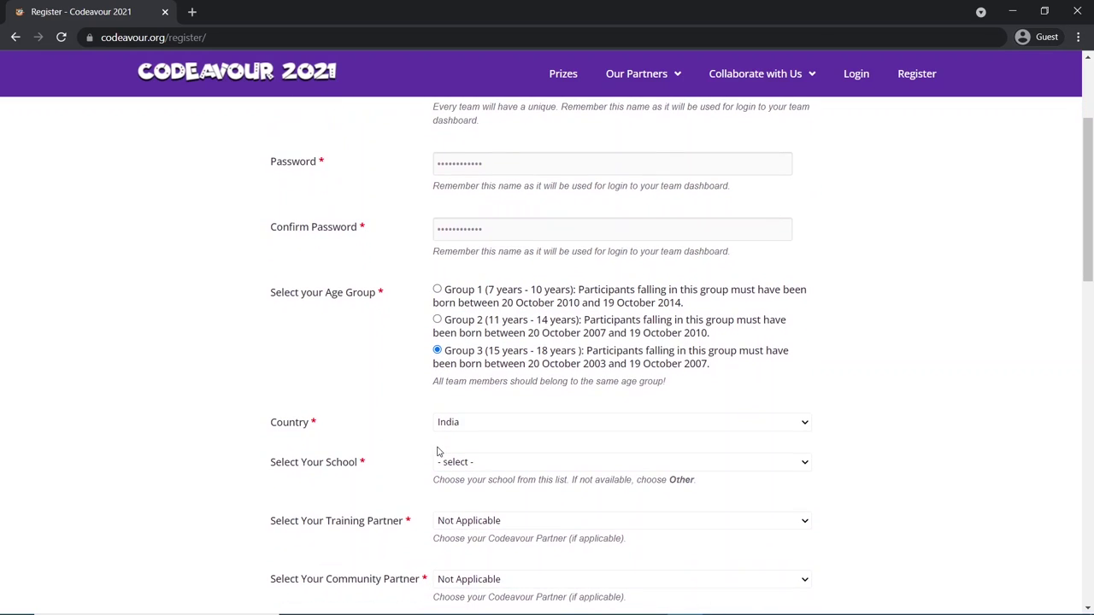
left_click(470, 429)
left_click(471, 430)
scroll(471, 430, "down", 1)
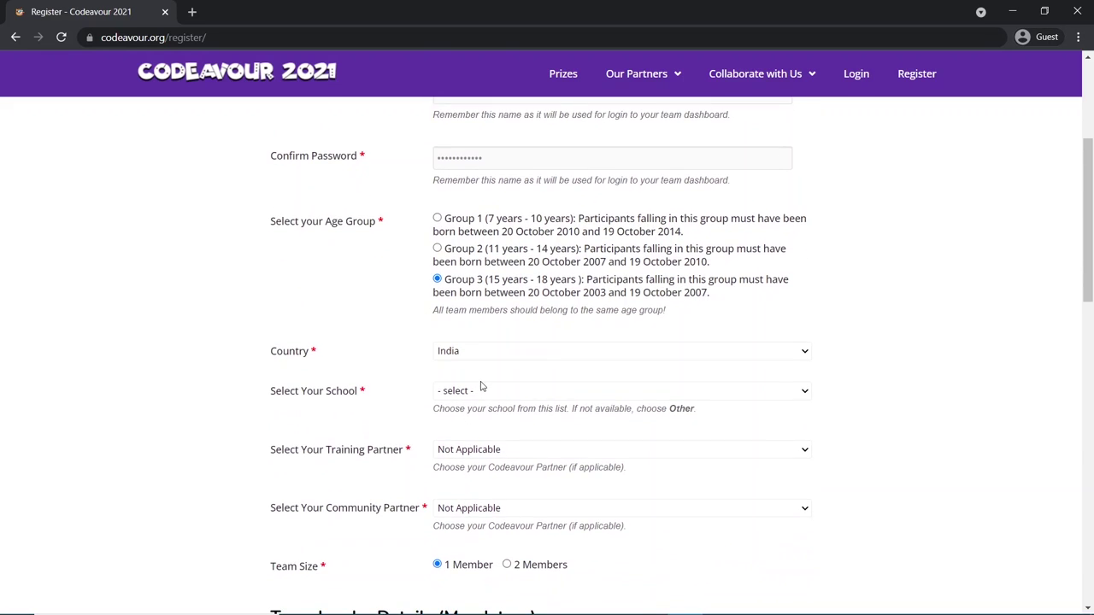
scroll(493, 300, "down", 3)
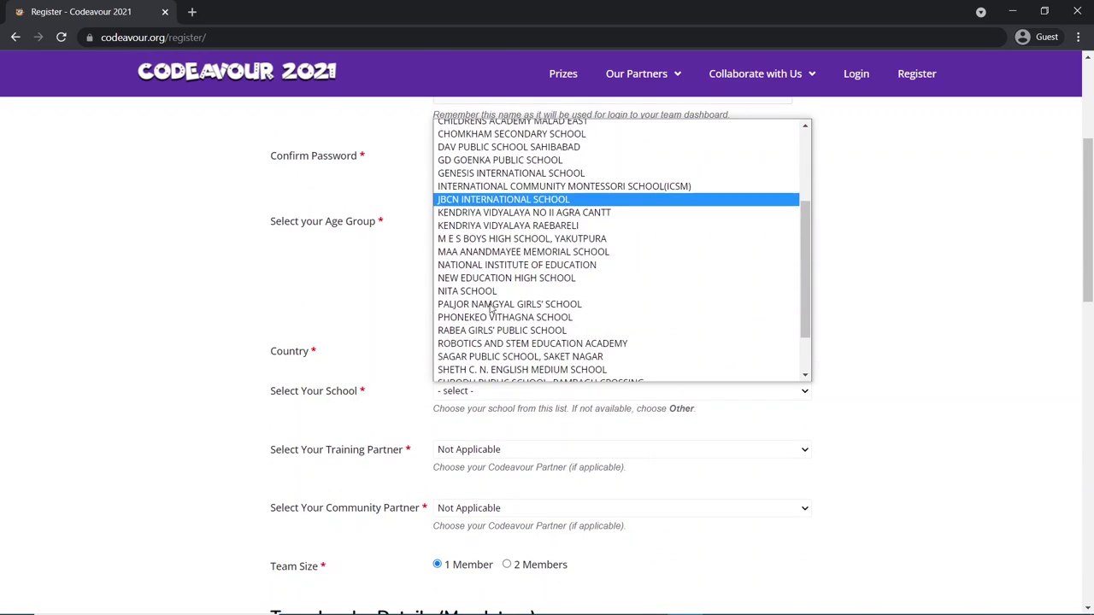
scroll(492, 301, "down", 1)
left_click(483, 376)
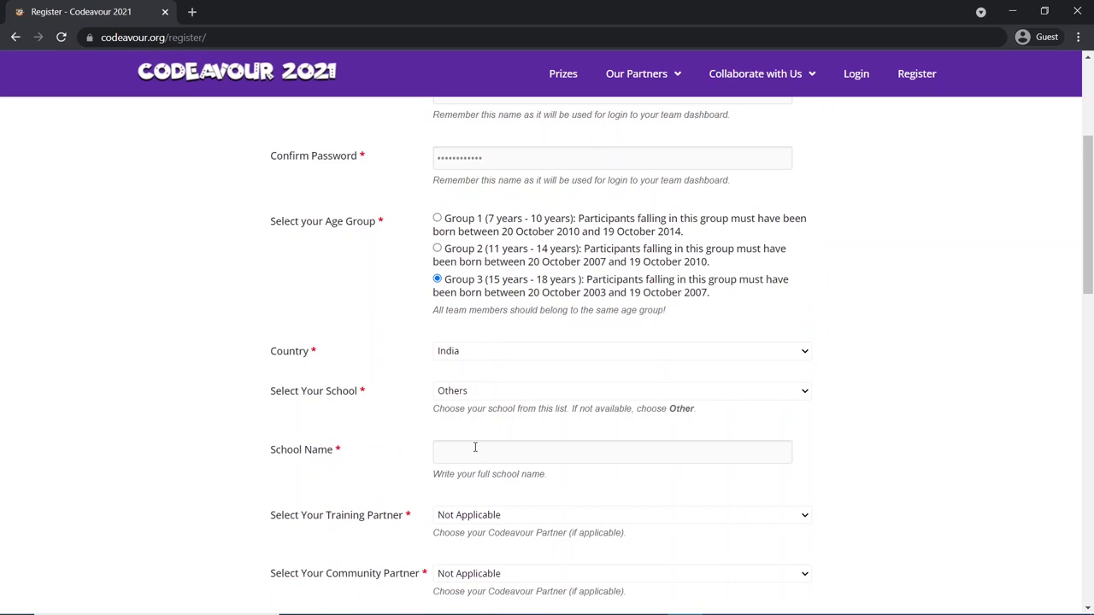
type("International School")
Leave both the training partner and community partner as Not Applicable.
scroll(475, 448, "down", 1)
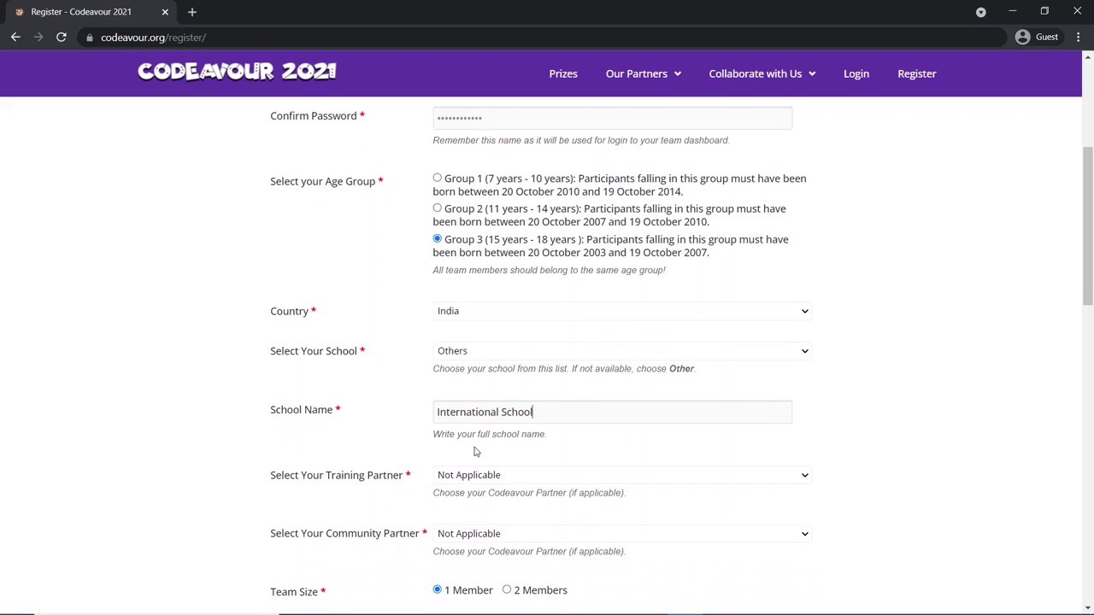
left_click(478, 477)
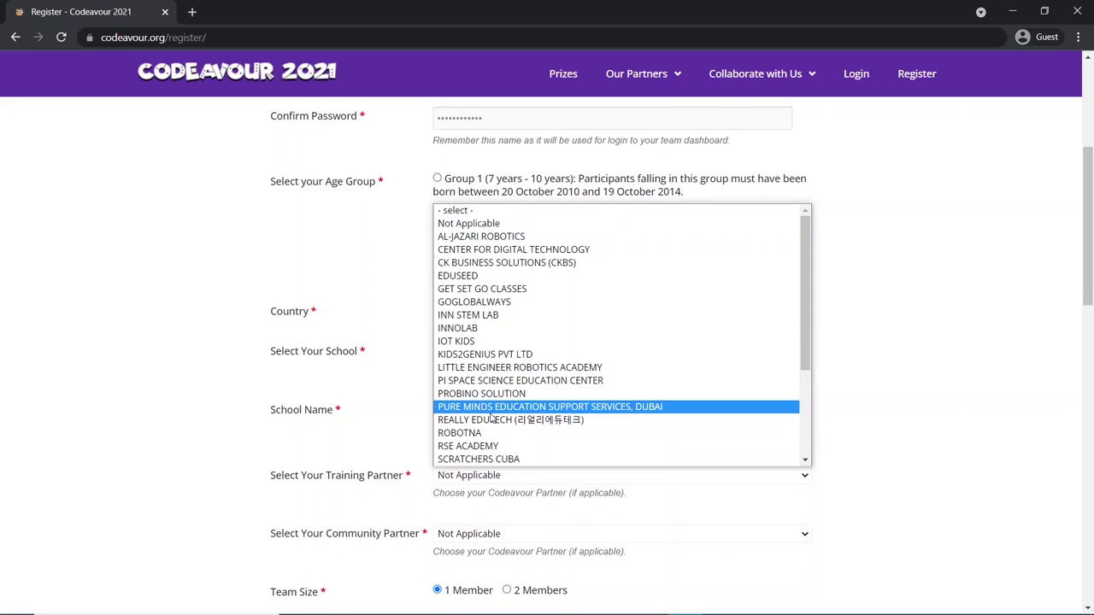
scroll(491, 410, "down", 3)
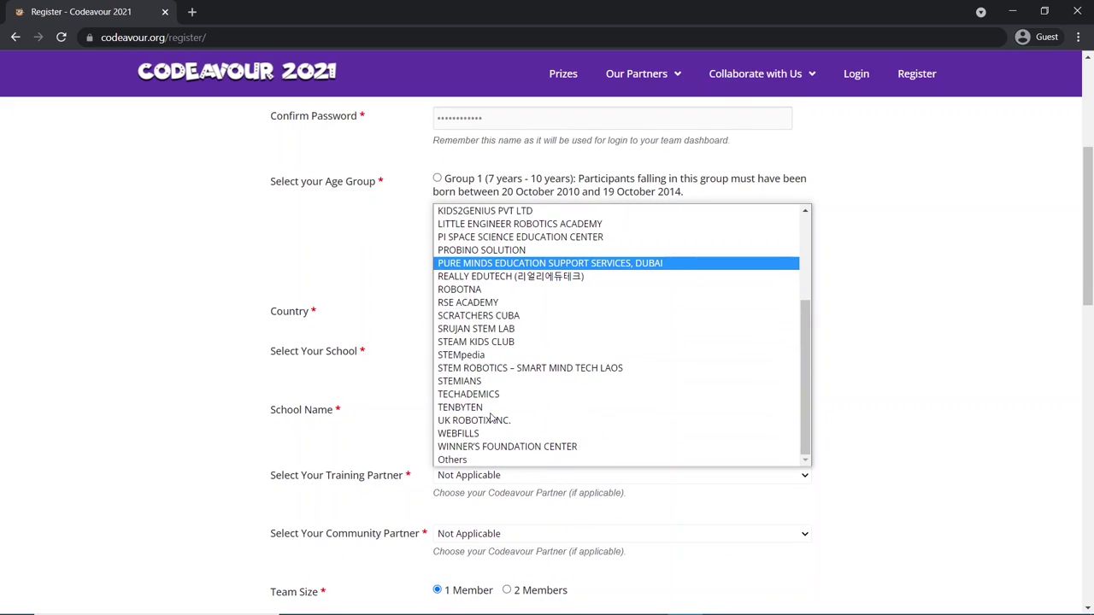
scroll(492, 354, "up", 3)
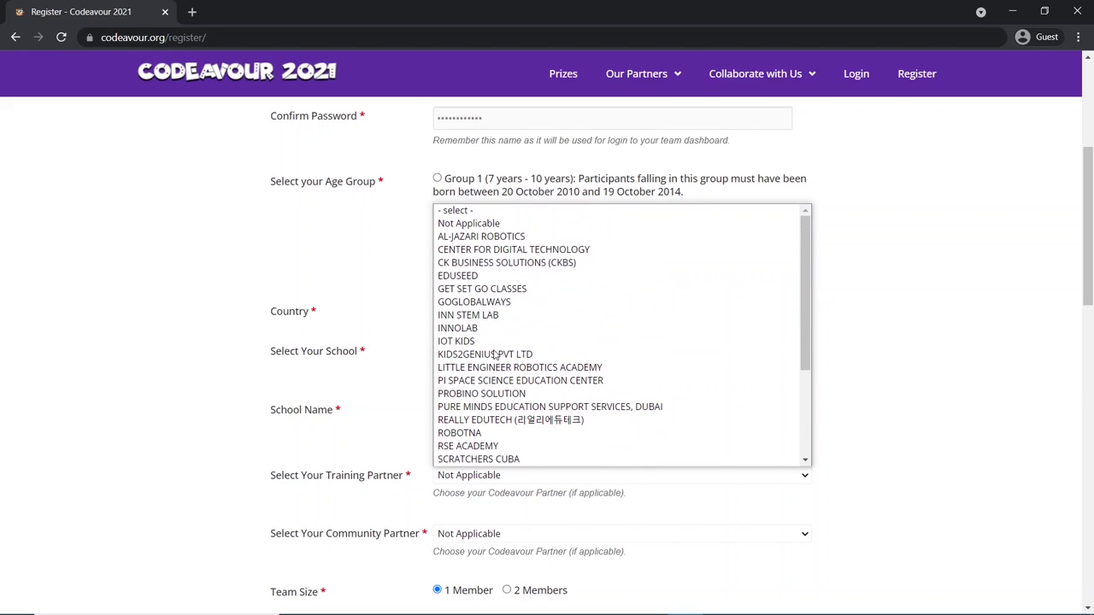
left_click(489, 227)
scroll(489, 234, "down", 2)
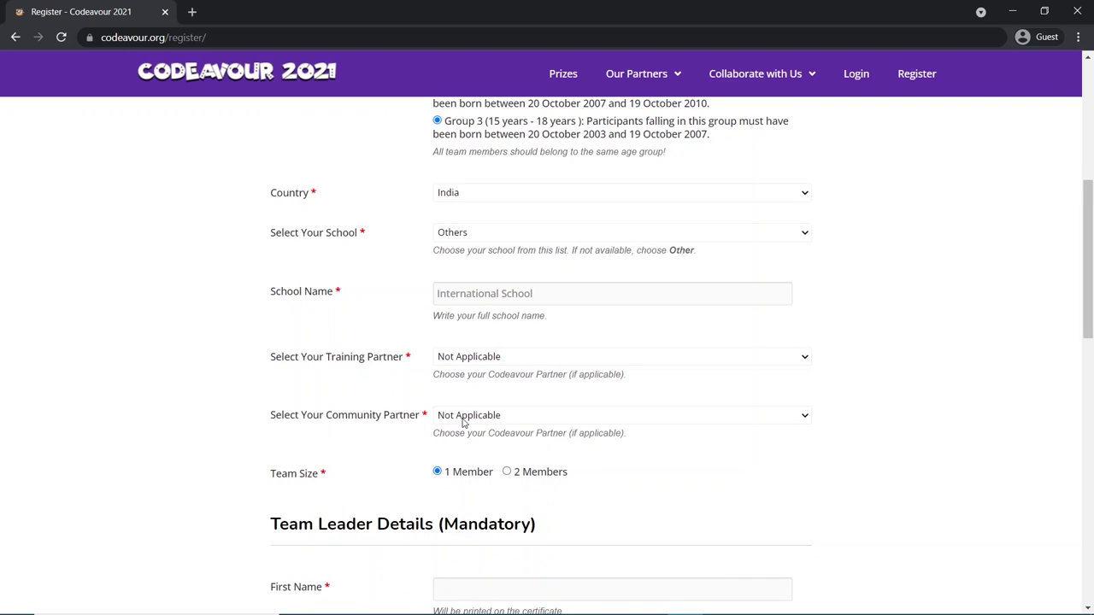
left_click(461, 419)
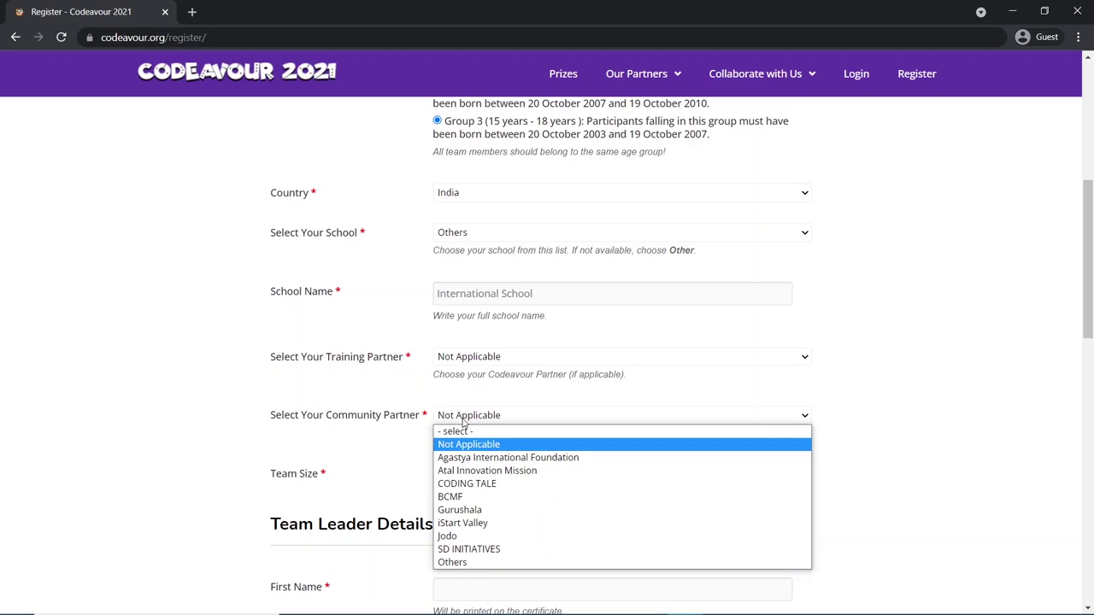
left_click(462, 422)
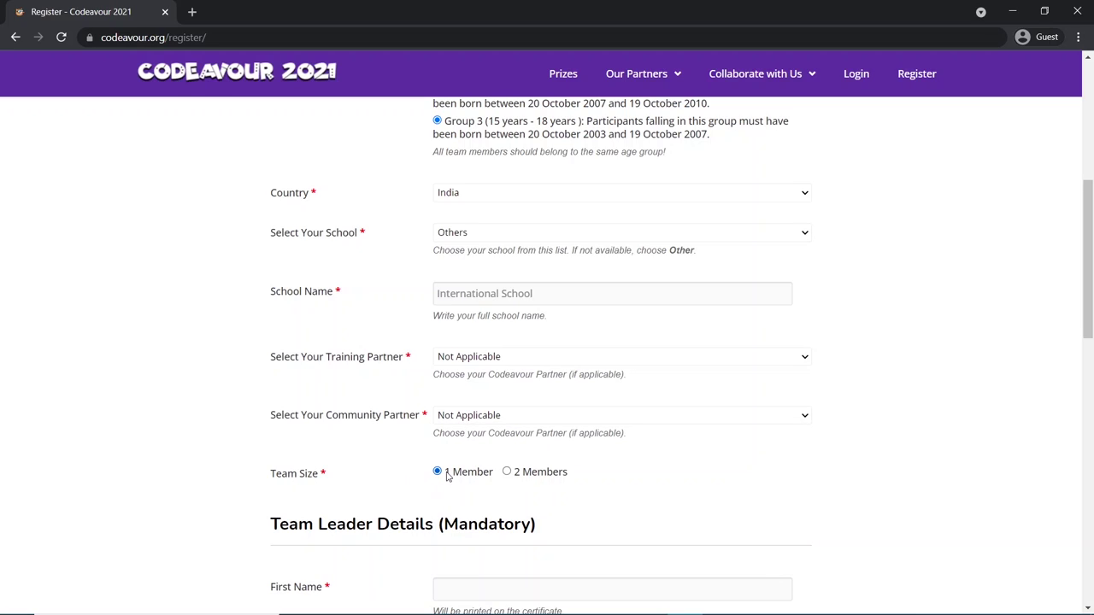
Fill in the parent's full name, e-mail address and phone number.
scroll(528, 473, "down", 1)
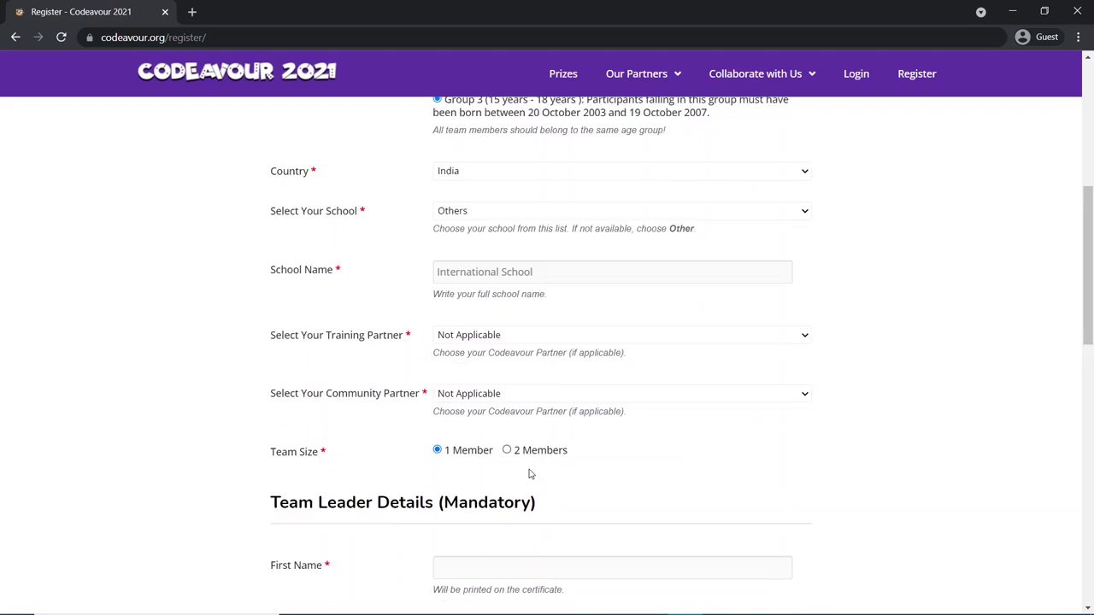
scroll(529, 473, "down", 1)
scroll(529, 473, "down", 1)
scroll(529, 473, "down", 1)
scroll(529, 473, "down", 1)
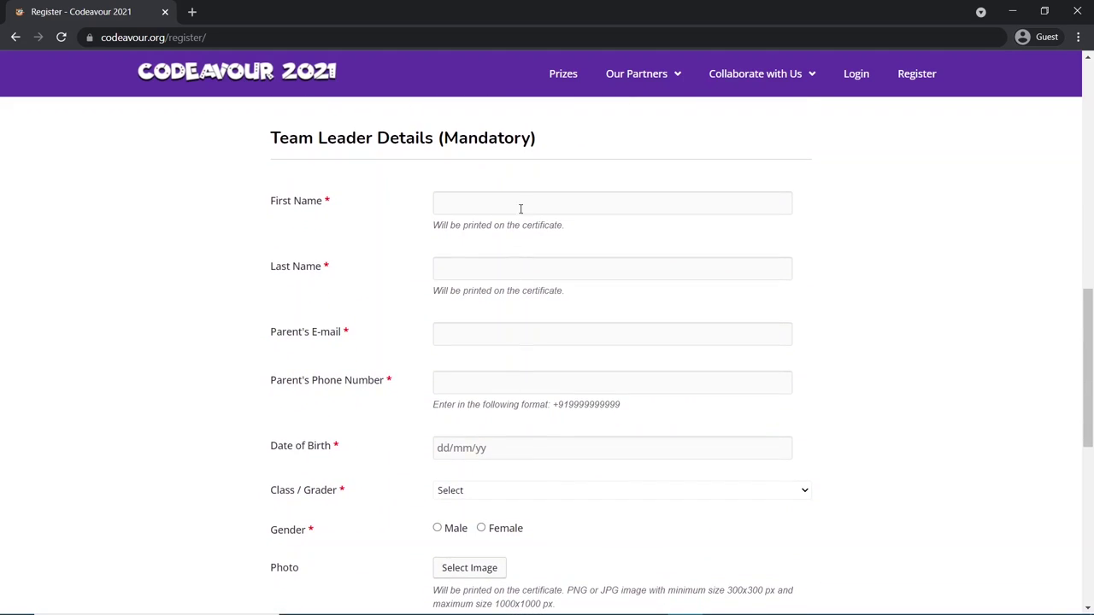
key("Tab")
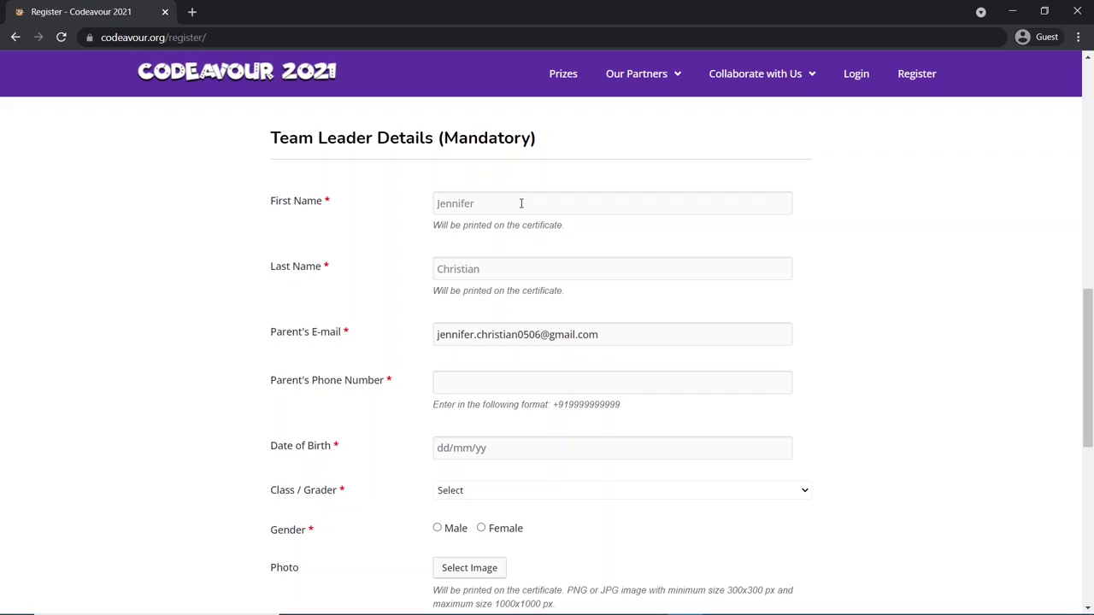
key("Tab")
type("+919876543210")
Set the date of birth to 12 April 2005 in the calendar.
key("Tab")
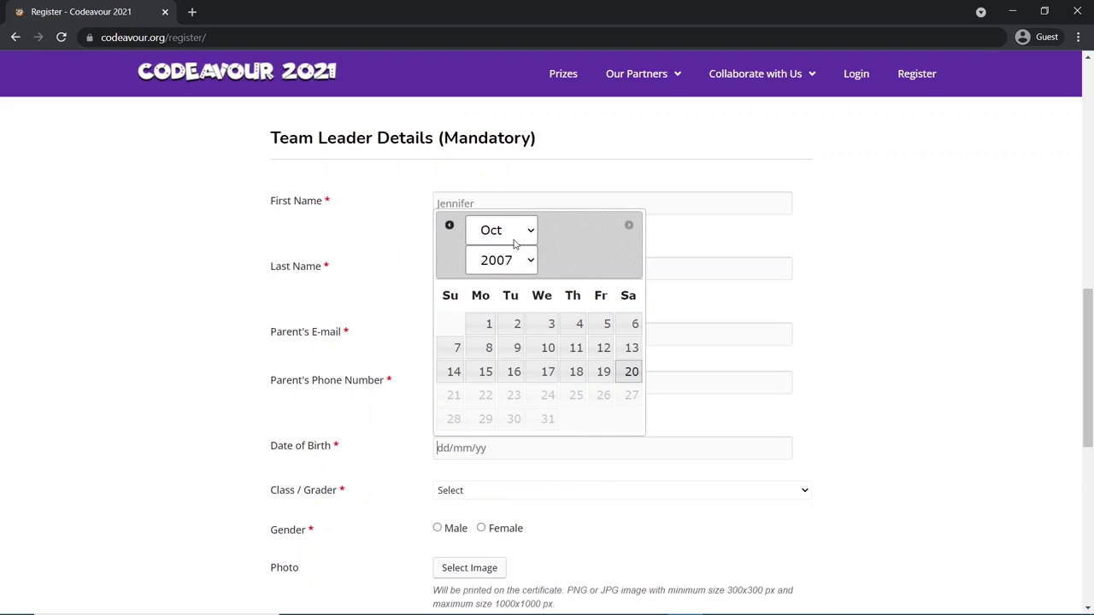
left_click(509, 231)
left_click(513, 301)
left_click(504, 259)
left_click(527, 313)
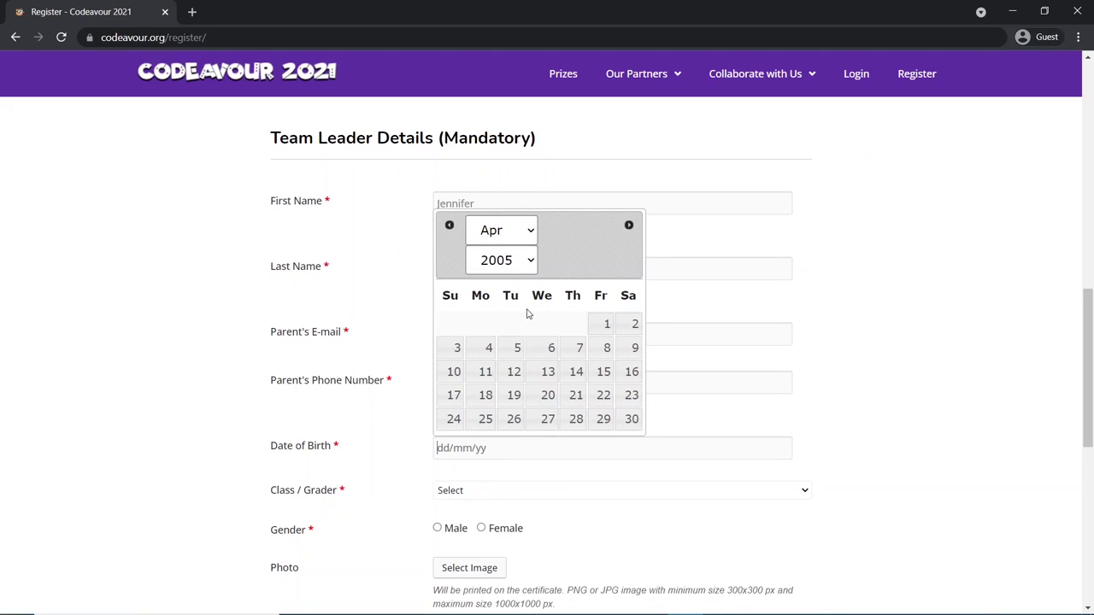
left_click(516, 372)
Choose class 10 and Female, accept the terms, and submit the registration.
scroll(520, 363, "down", 2)
left_click(520, 357)
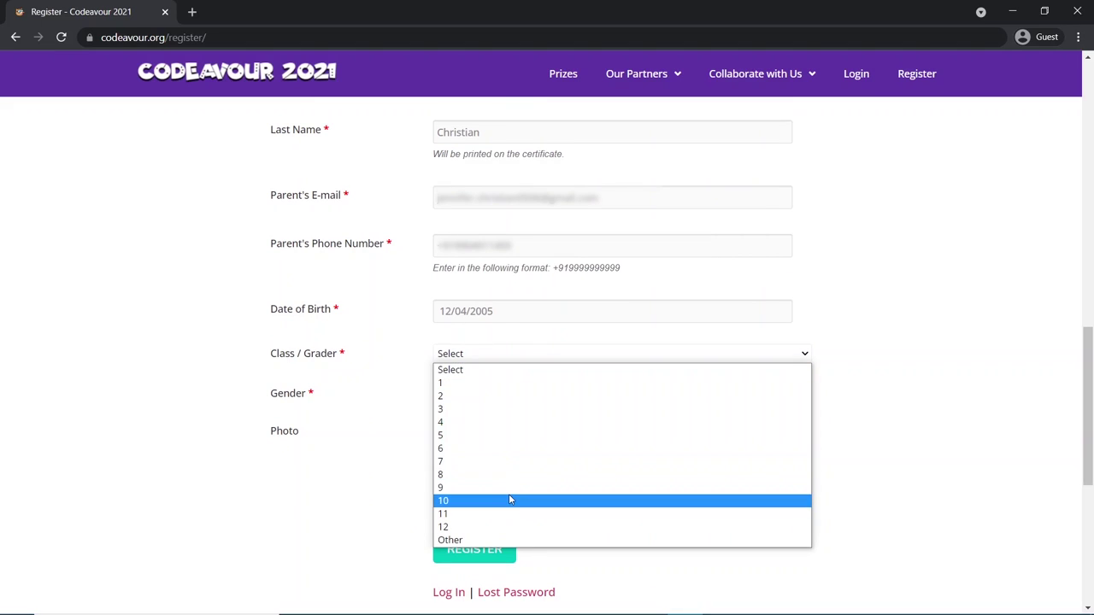
left_click(510, 499)
left_click(489, 391)
left_click(437, 506)
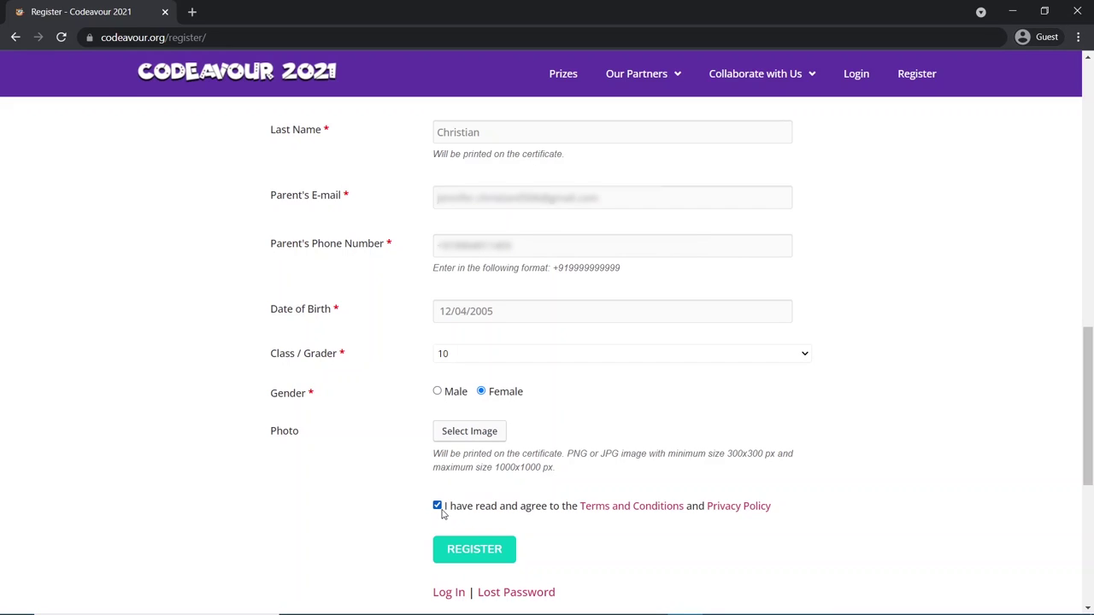
left_click(475, 554)
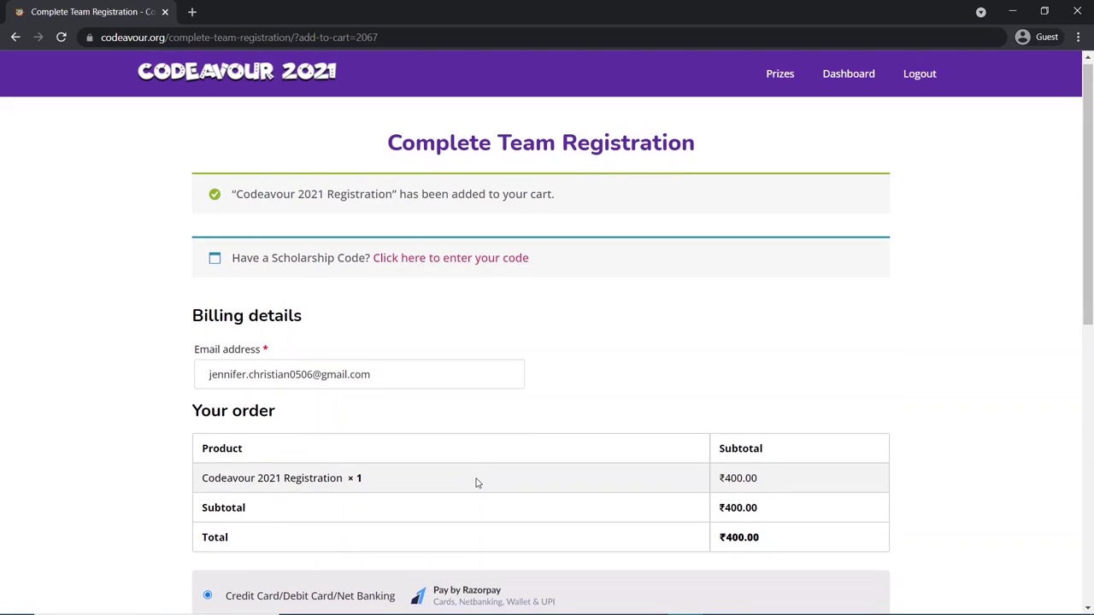
Try PayPal as payment method, then switch back to card or net banking.
scroll(477, 482, "down", 1)
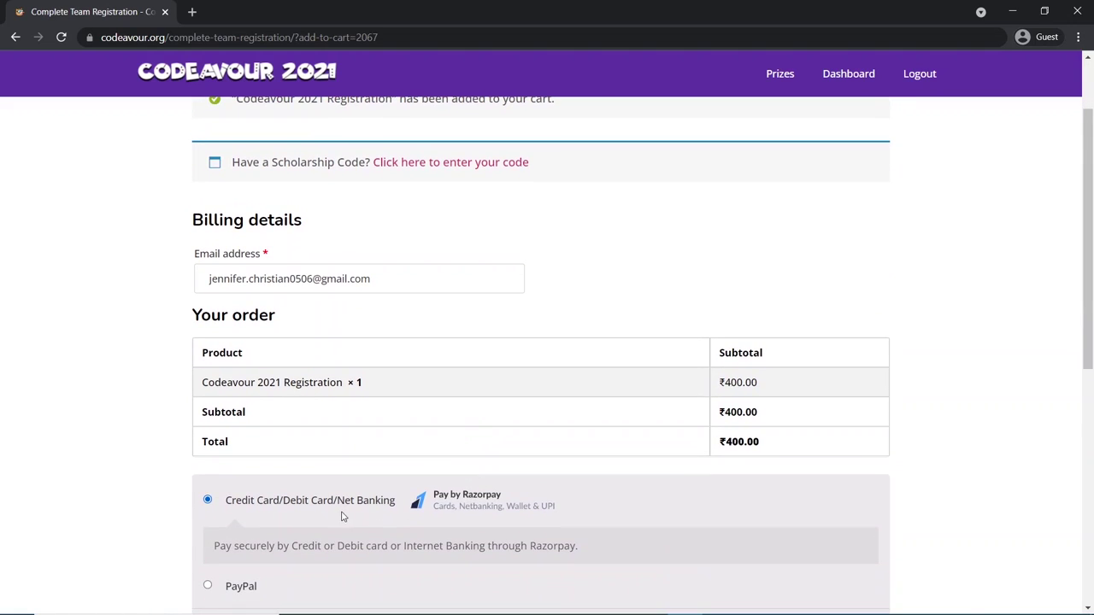
scroll(301, 504, "down", 1)
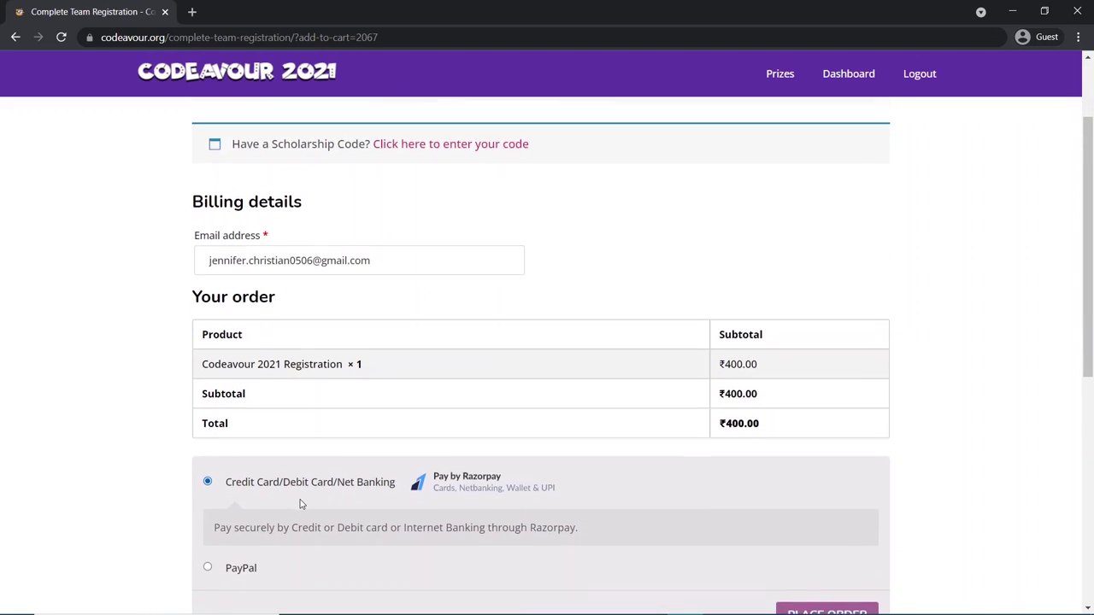
left_click(240, 555)
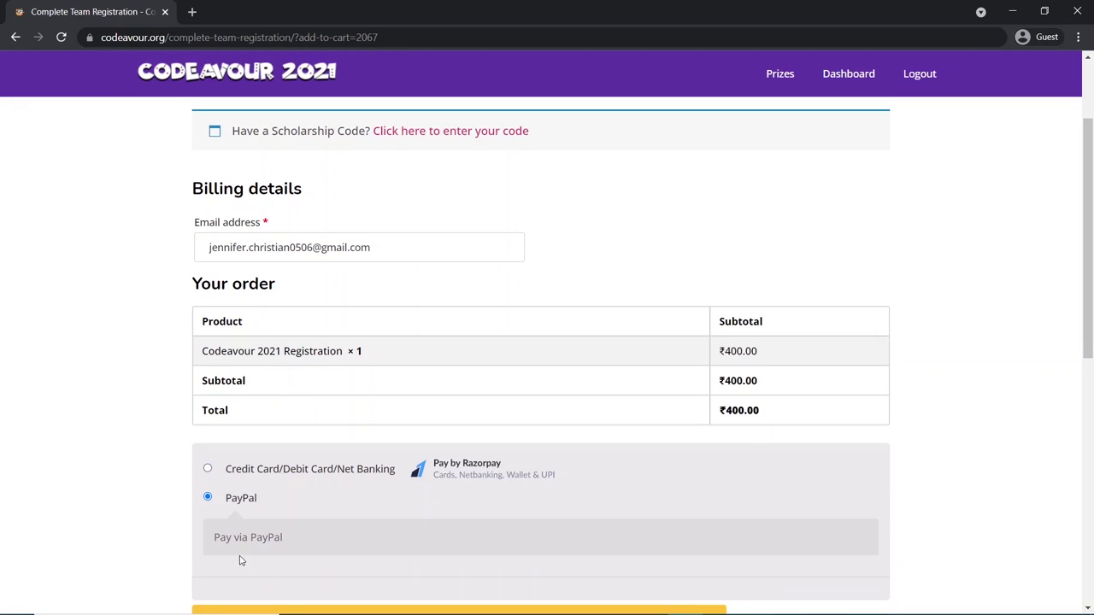
scroll(240, 560, "down", 1)
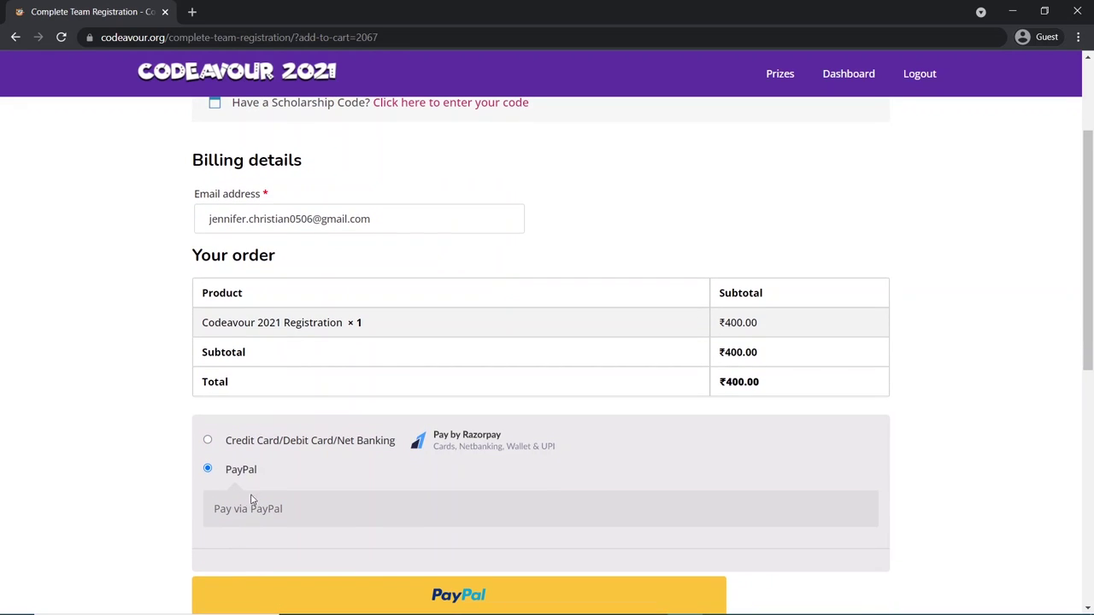
left_click(268, 450)
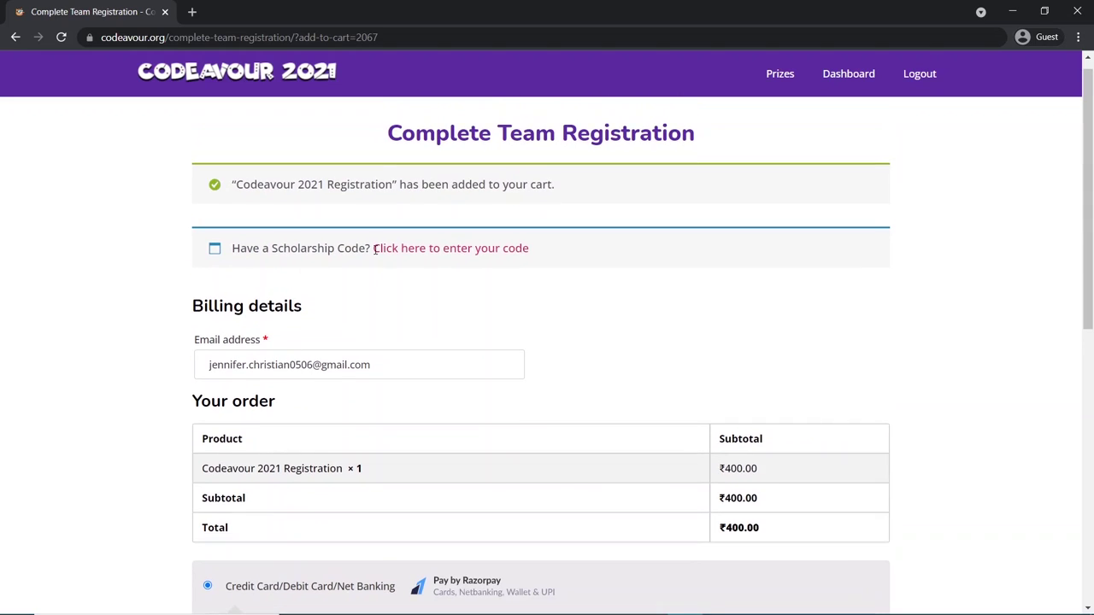
Paste and apply the scholarship code, dropping the order total to ₹0.00.
left_click(438, 253)
key("ctrl+v")
left_click(603, 325)
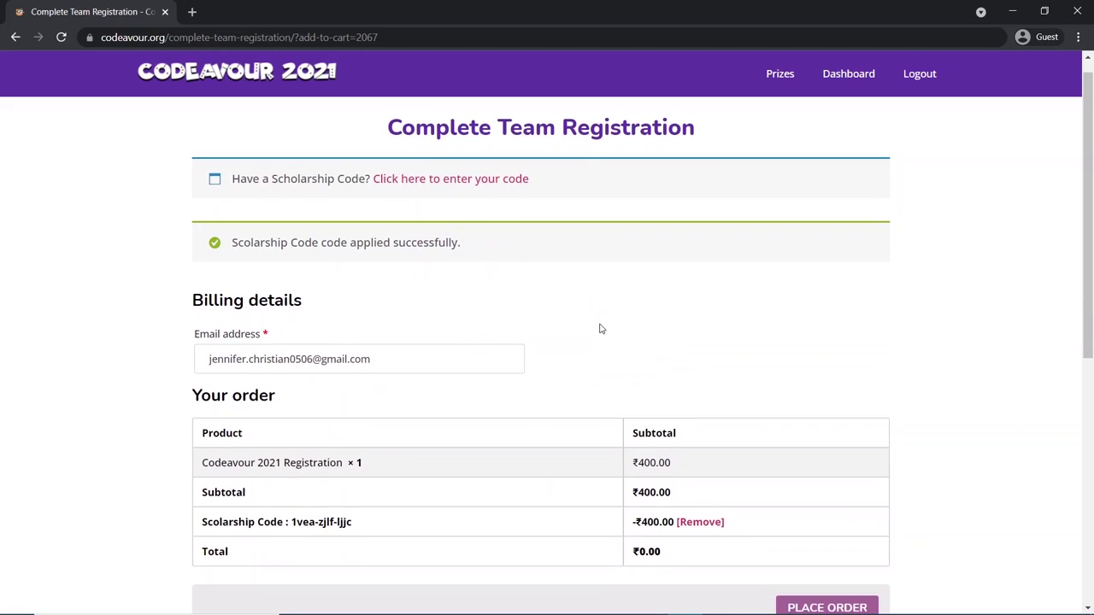
scroll(601, 329, "down", 2)
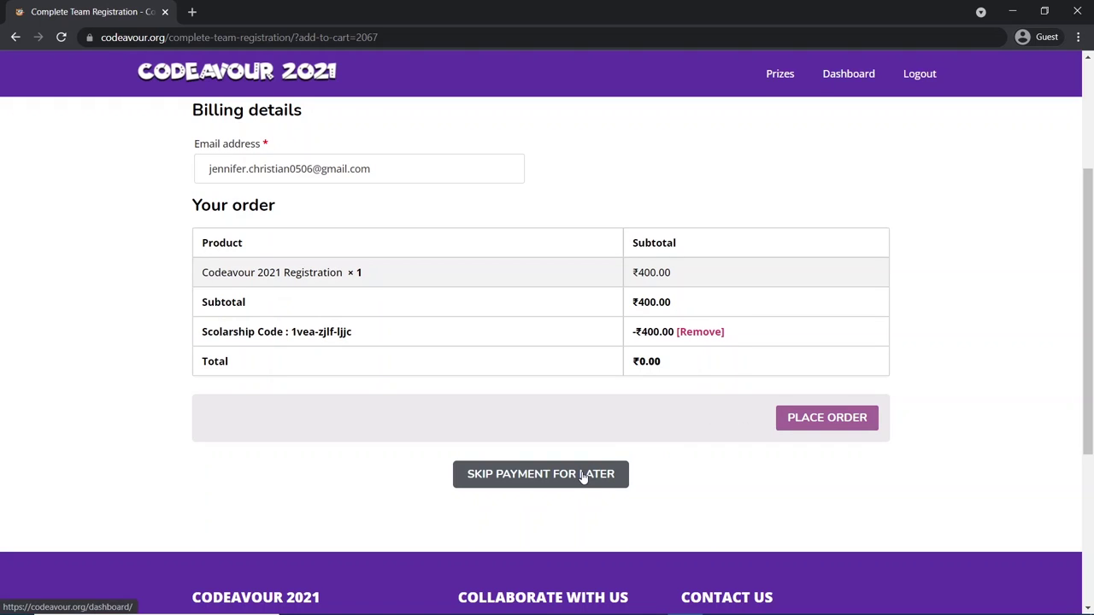
Skip payment for later and start the Mission AI Bootcamp from My Dashboard.
left_click(581, 475)
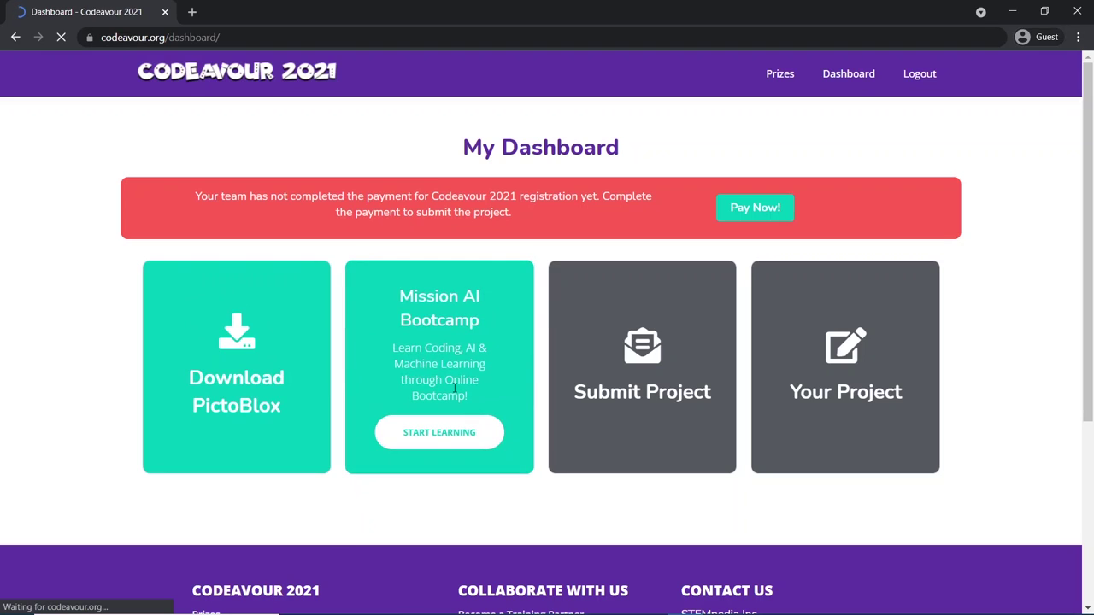
left_click(446, 435)
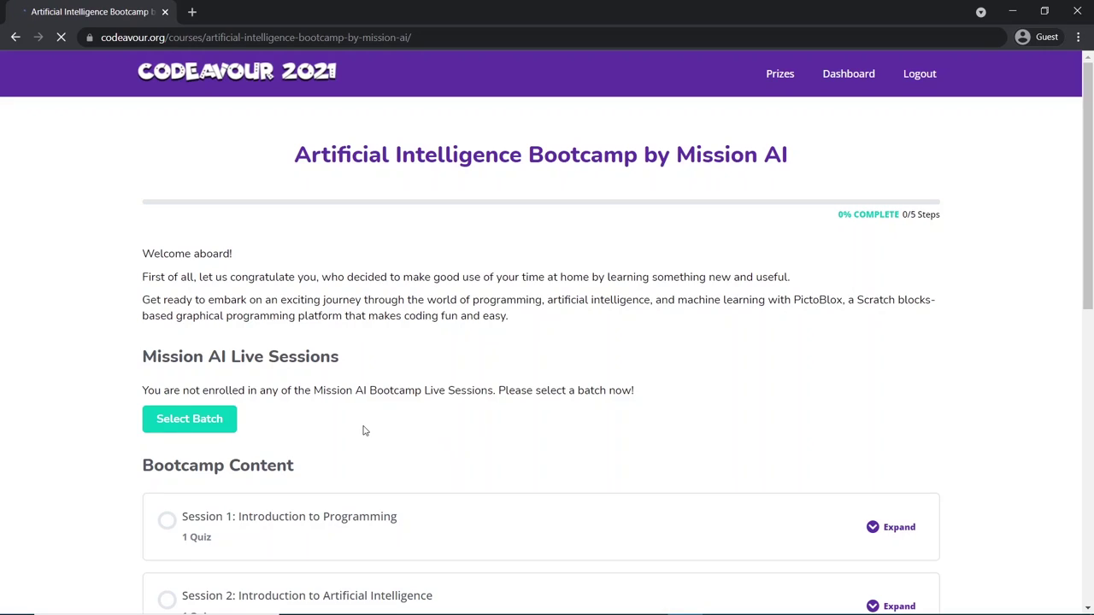
Select and confirm the Bootcamp 3 batch (8–12 Nov, 3–4 PM IST).
left_click(189, 419)
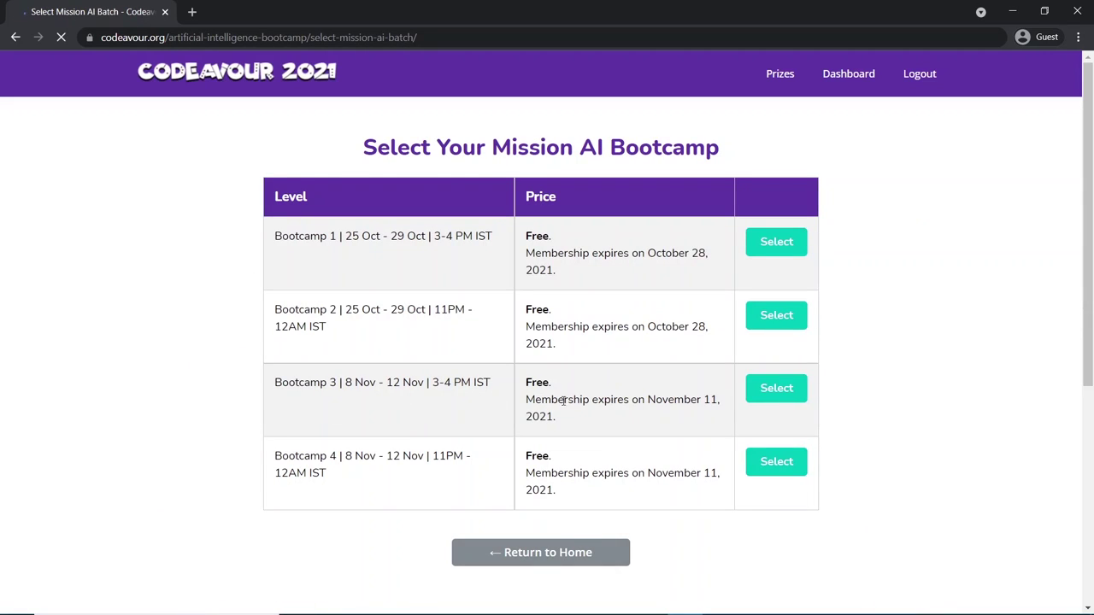
left_click(779, 403)
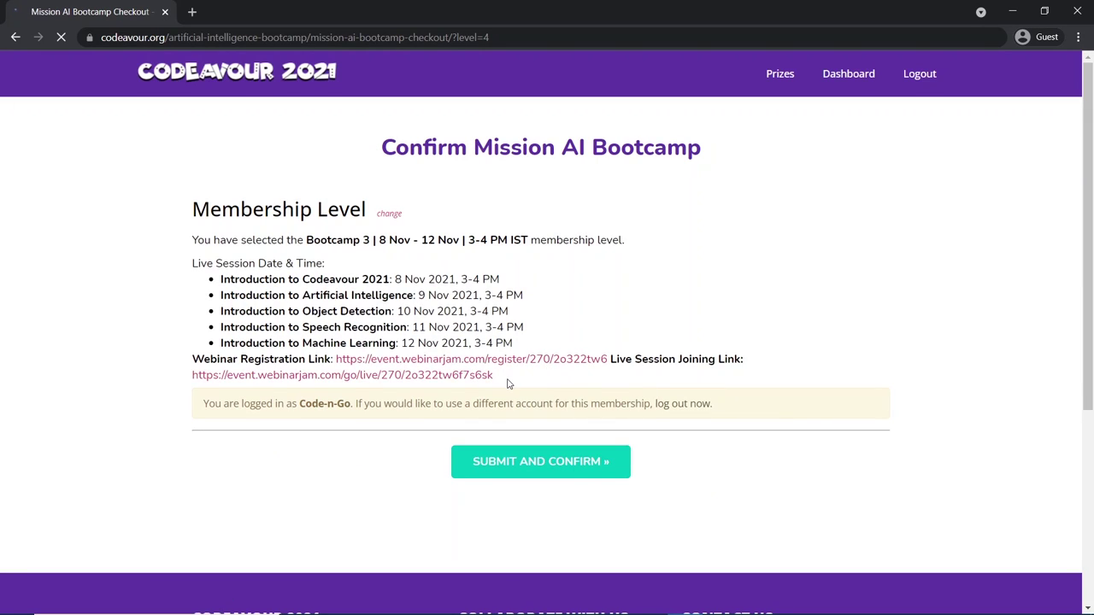
left_click(509, 463)
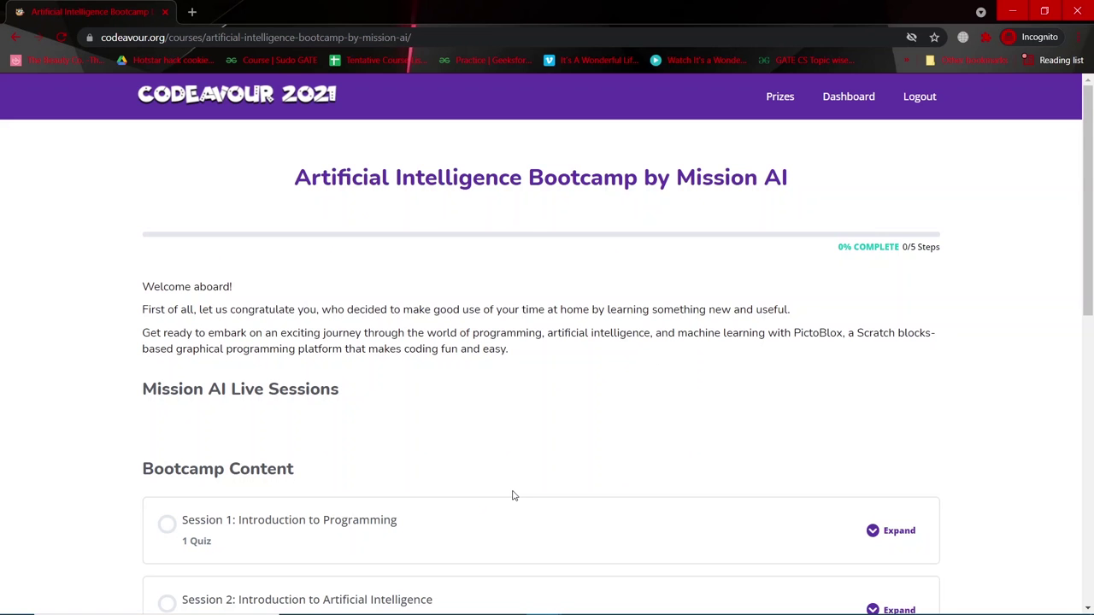
Scroll down the bootcamp course page through the session content.
scroll(510, 496, "down", 3)
scroll(513, 495, "down", 2)
scroll(300, 271, "down", 2)
scroll(563, 341, "down", 10)
scroll(563, 344, "down", 10)
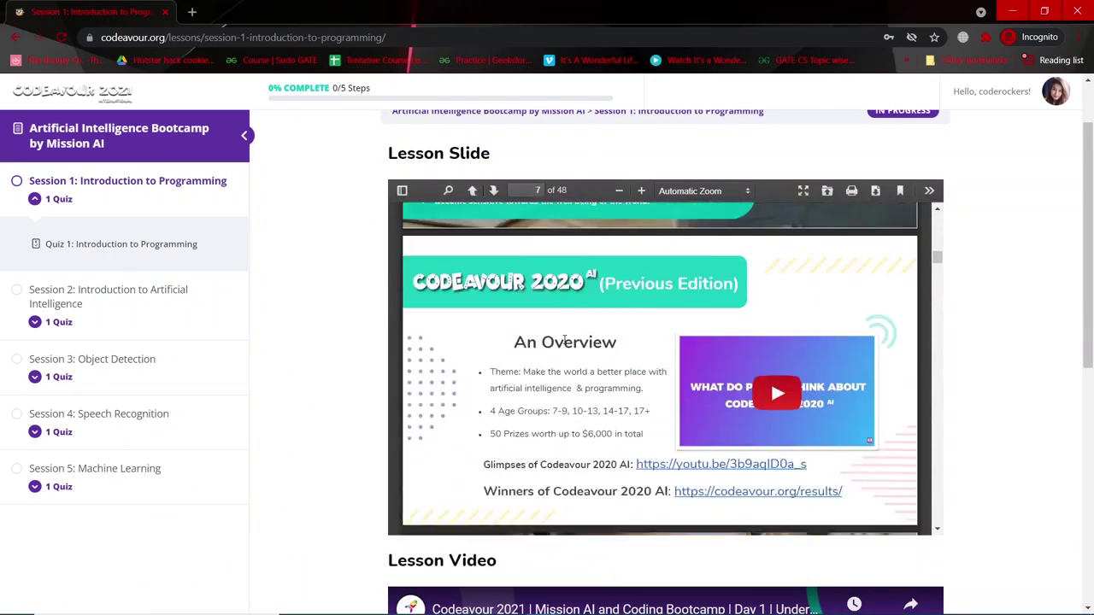
scroll(563, 343, "down", 10)
scroll(563, 343, "down", 10)
scroll(563, 343, "down", 10)
scroll(563, 342, "down", 3)
scroll(362, 508, "down", 2)
scroll(362, 508, "down", 3)
scroll(361, 508, "down", 2)
Complete Quiz 1: Introduction to Programming, answering that the model link wasn't pasted correctly.
left_click(466, 486)
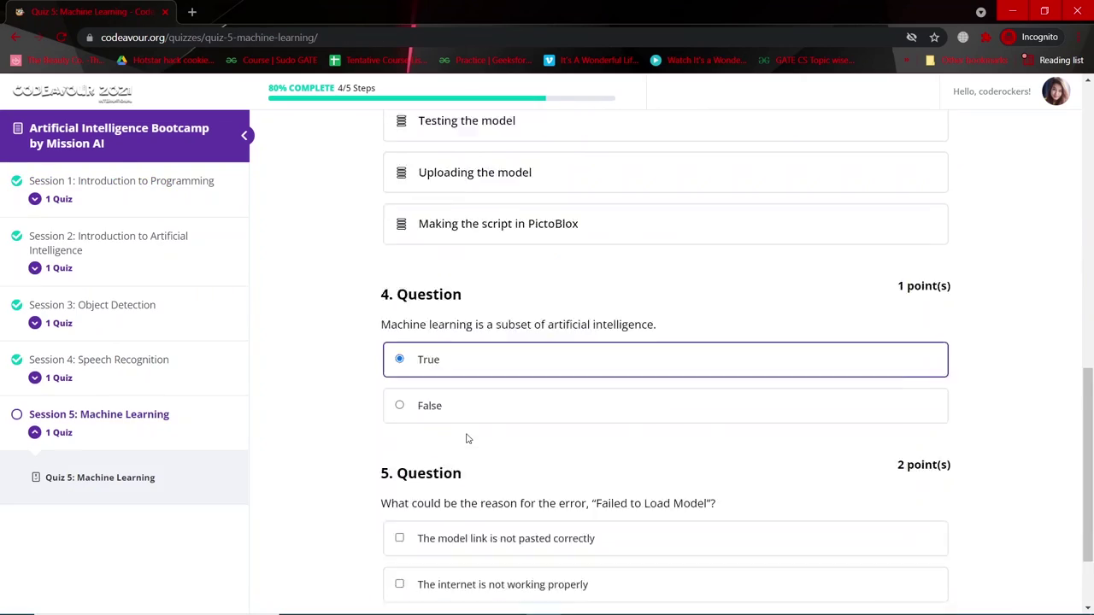
scroll(467, 439, "down", 1)
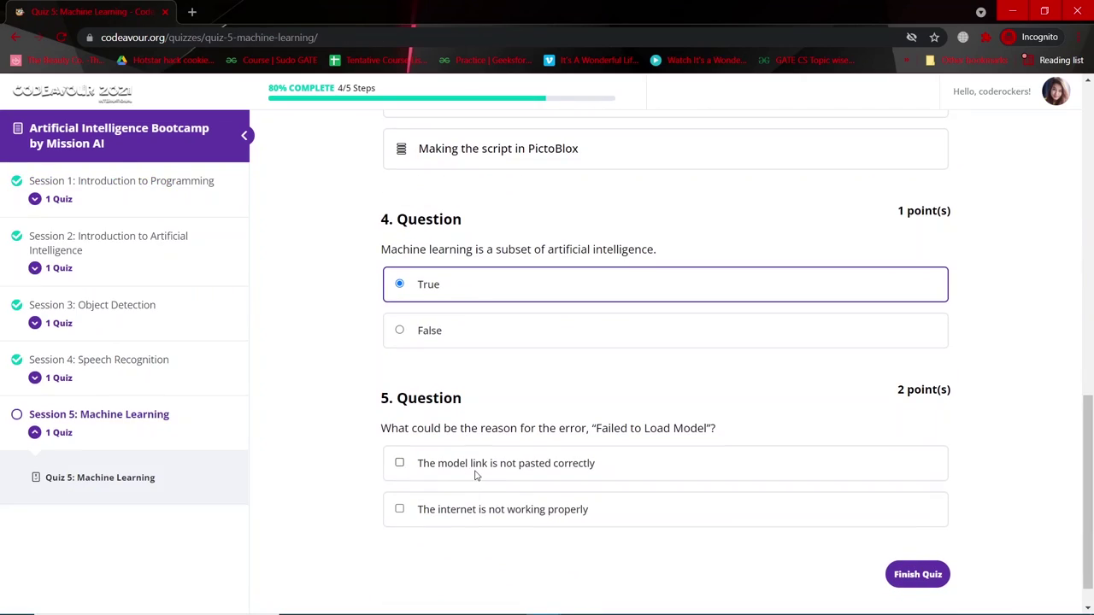
left_click(476, 470)
left_click(911, 577)
left_click(765, 389)
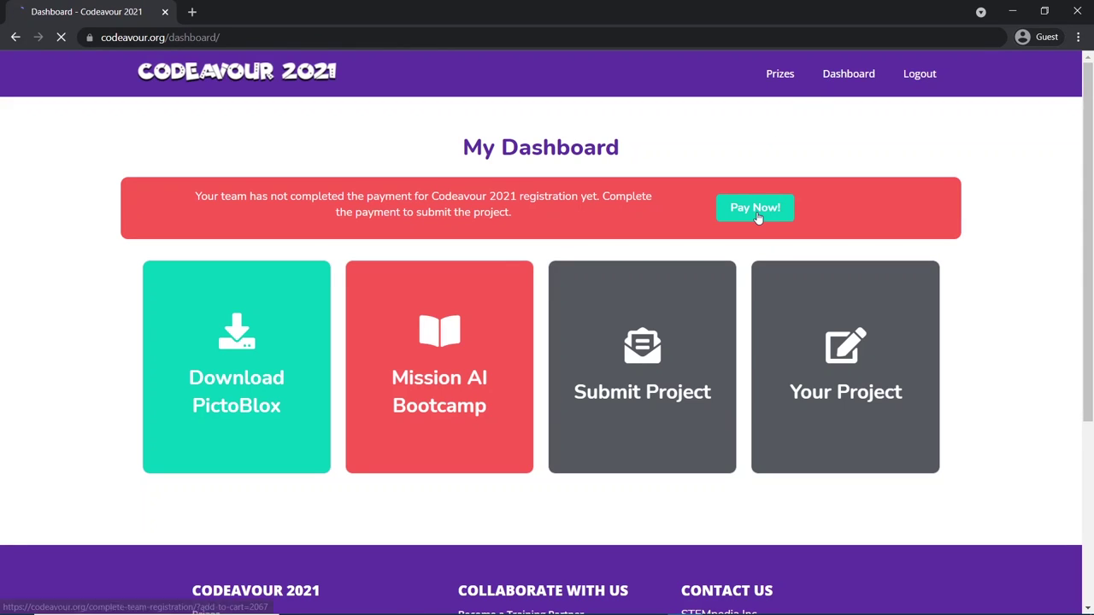
Pay the pending registration from the dashboard by placing the ₹0.00 order.
left_click(757, 218)
scroll(507, 263, "down", 2)
left_click(783, 476)
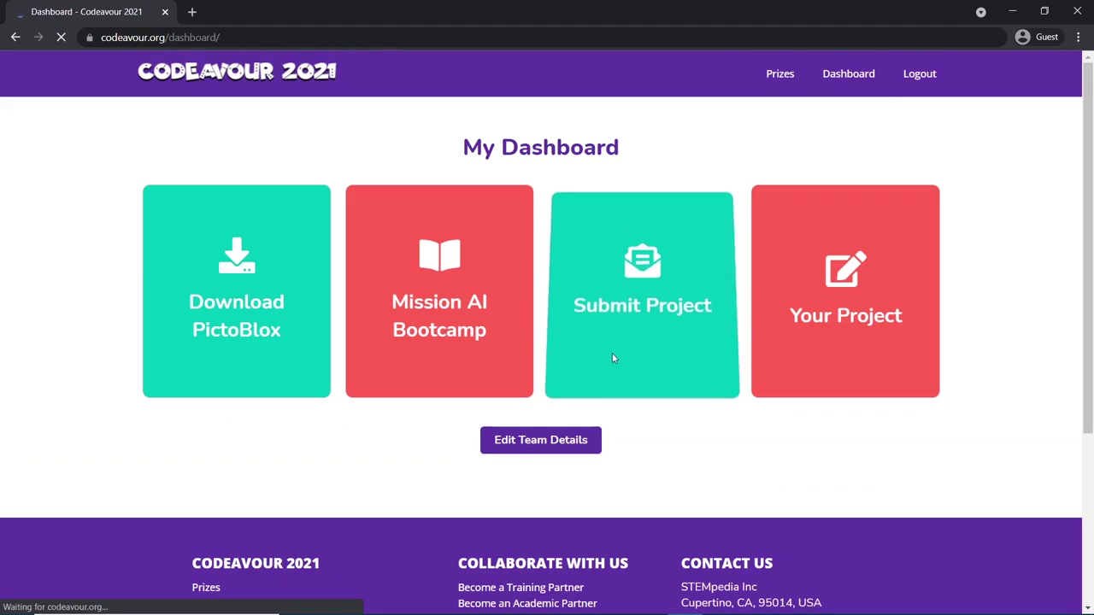